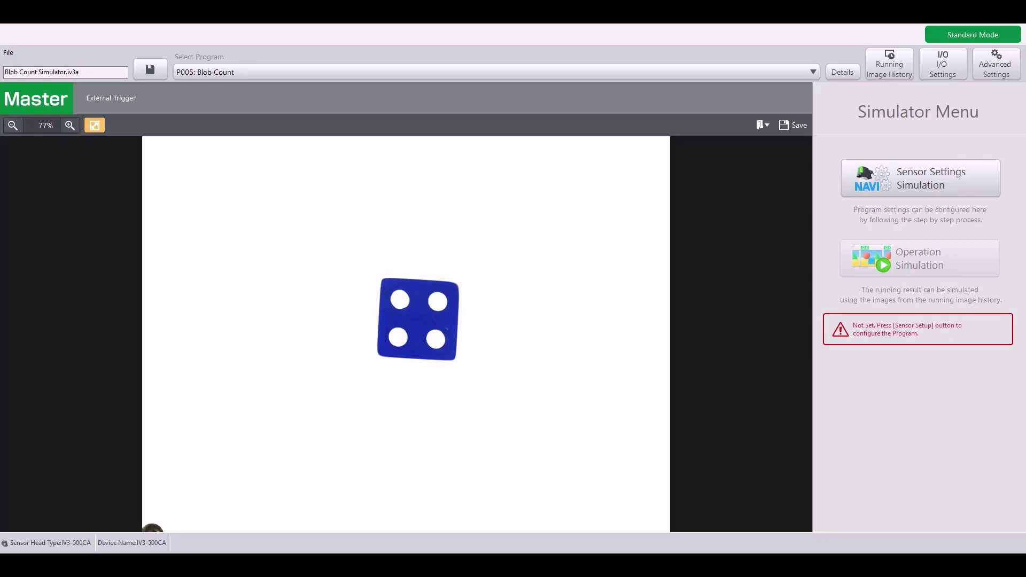
Start the Sensor Settings wizard and advance through master registration to STEP3 Tool Settings.
{"action": "left_click", "coordinate": [896, 186]}
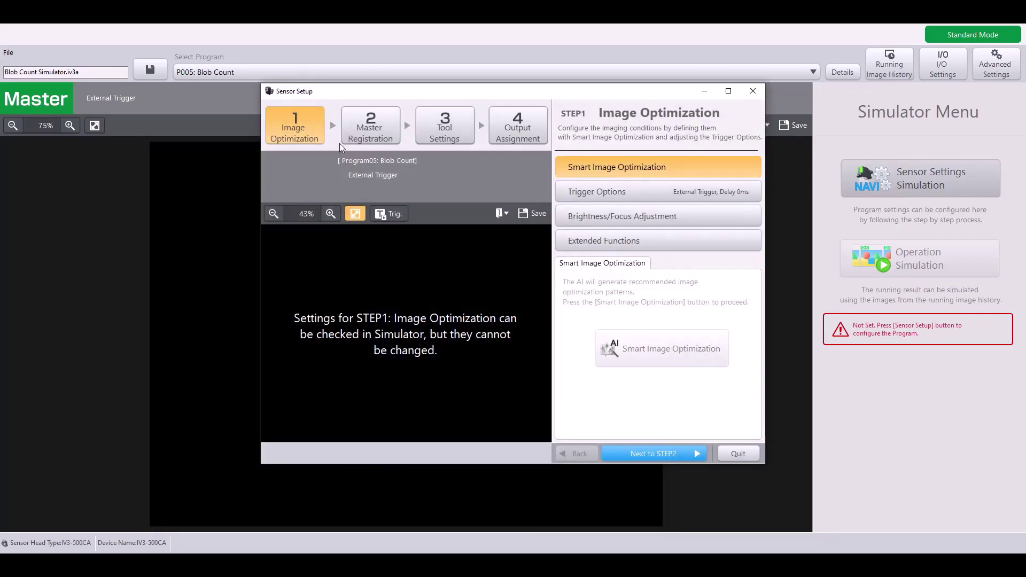
{"action": "left_click", "coordinate": [377, 123]}
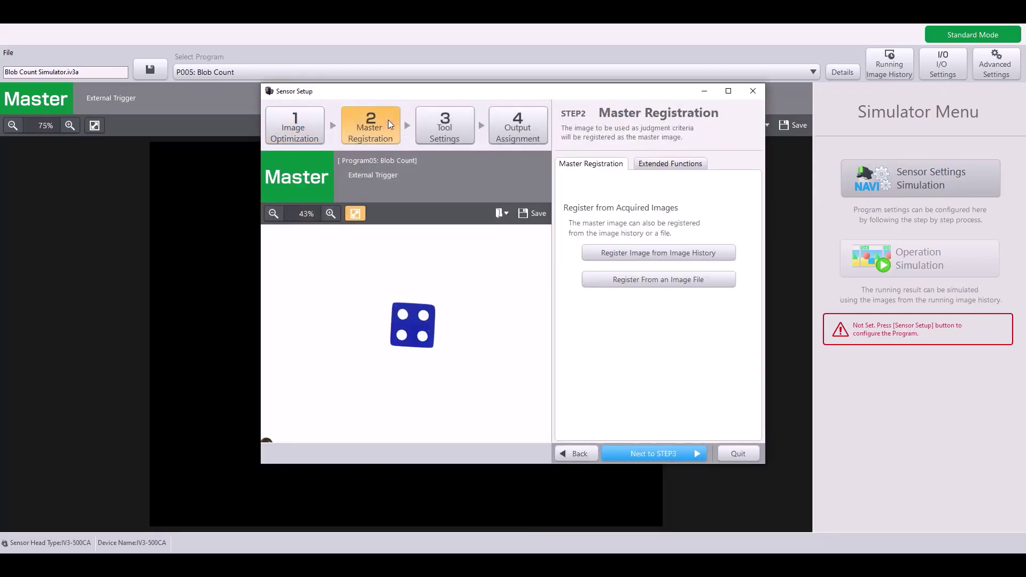
{"action": "left_click", "coordinate": [464, 138]}
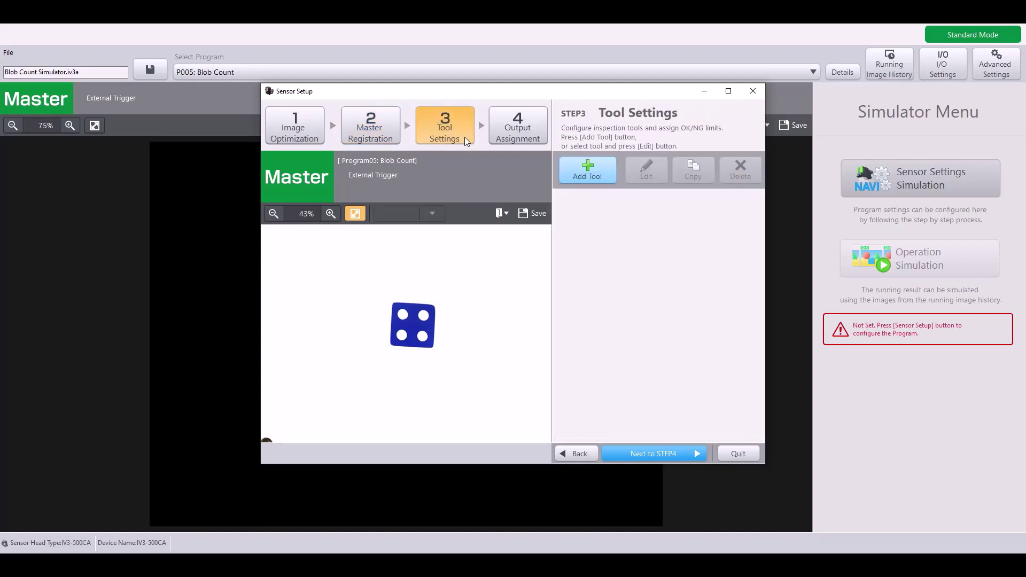
Add a Blob Count tool (01) from the Extra2 tools.
{"action": "left_click", "coordinate": [597, 180]}
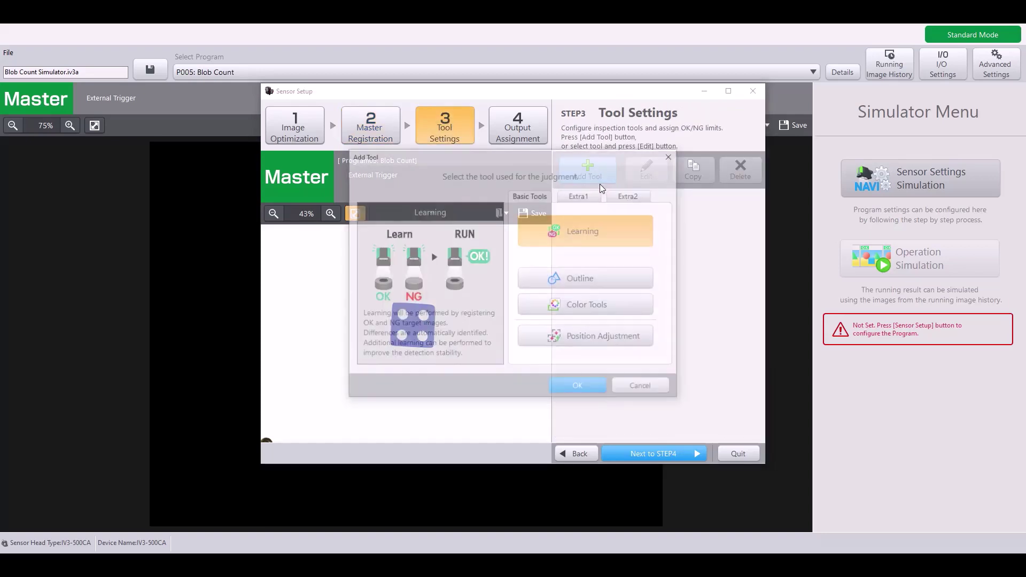
{"action": "left_click", "coordinate": [639, 196]}
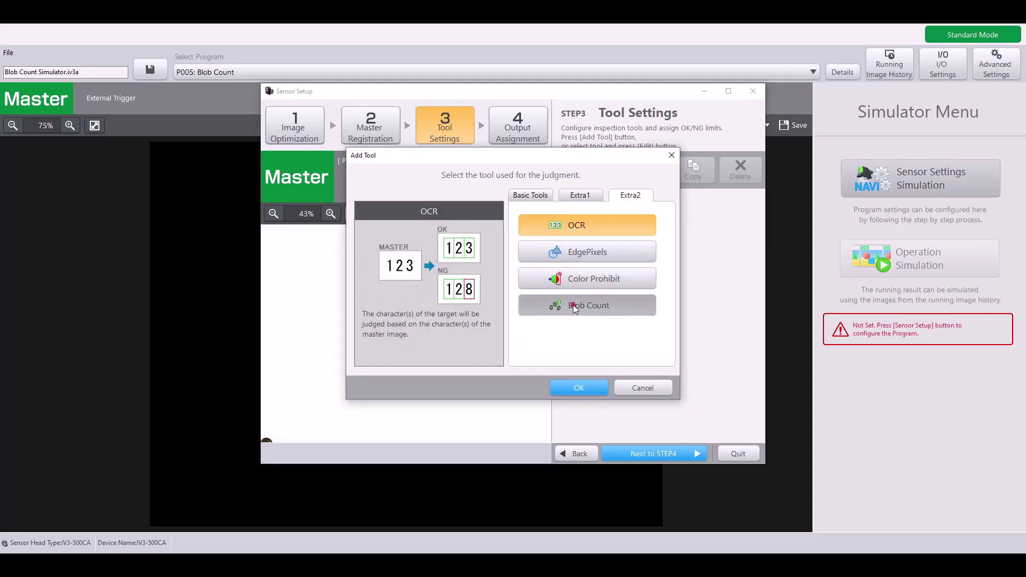
{"action": "left_click", "coordinate": [593, 313]}
{"action": "left_click", "coordinate": [578, 383]}
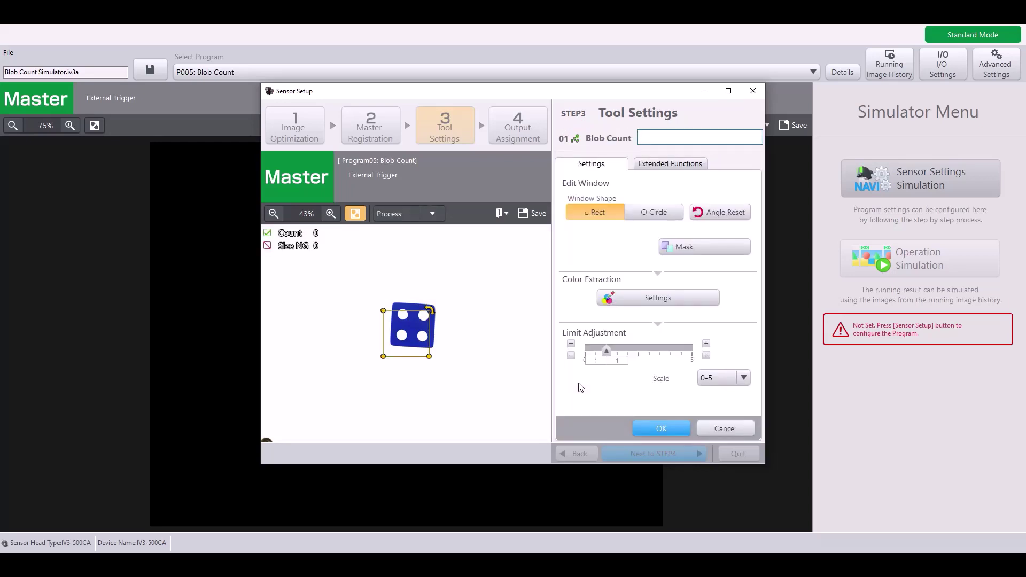
Enlarge the detection window around the whole die and reset its angle to upright.
{"action": "left_click_drag", "start_coordinate": [406, 356], "coordinate": [376, 341]}
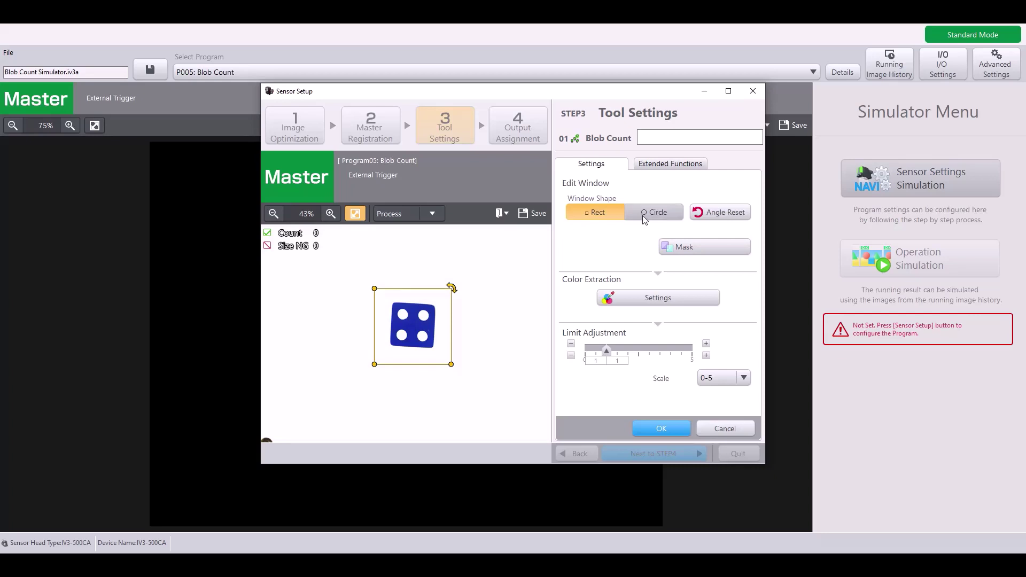
{"action": "left_click_drag", "start_coordinate": [451, 289], "coordinate": [460, 306]}
{"action": "left_click", "coordinate": [713, 212]}
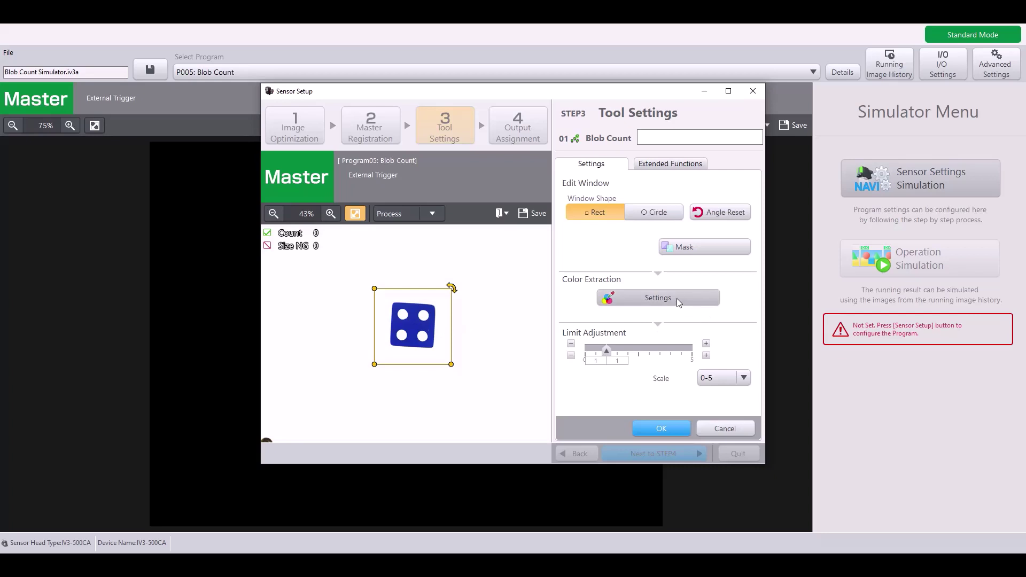
Extract the white pip colour with the eyedropper, then exclude the blue die body and speckles.
{"action": "left_click", "coordinate": [645, 297]}
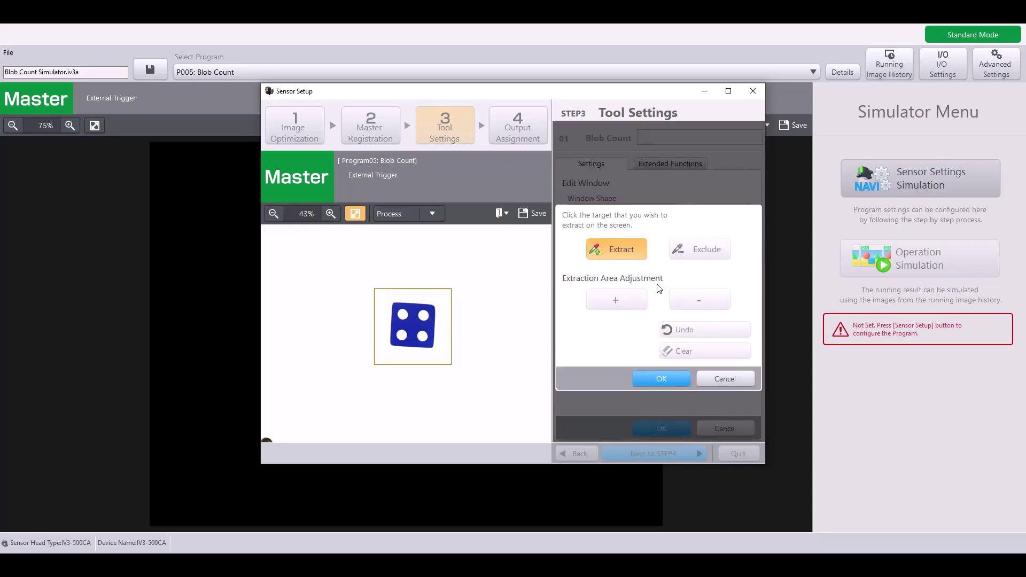
{"action": "left_click", "coordinate": [425, 315]}
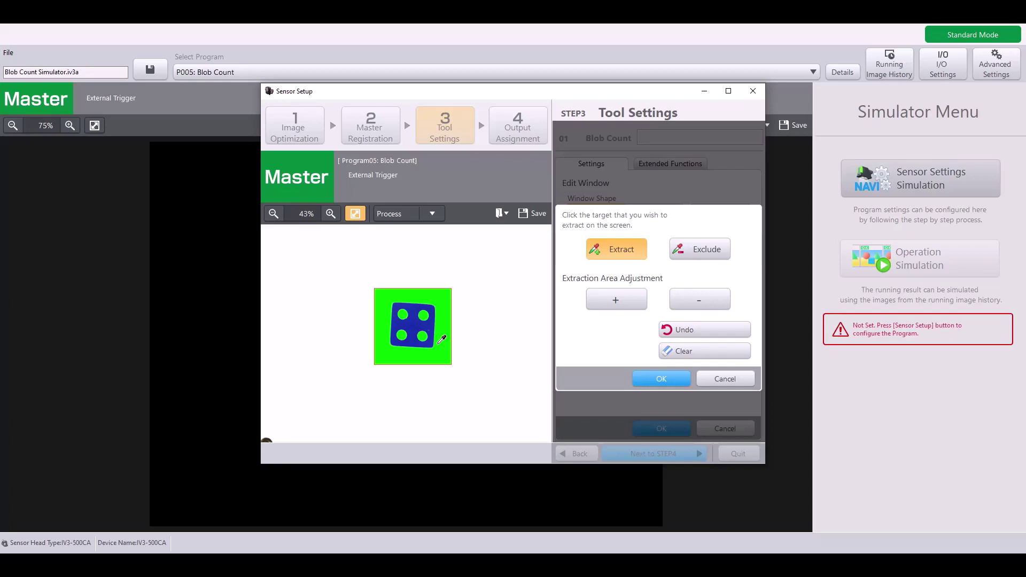
{"action": "left_click", "coordinate": [419, 319]}
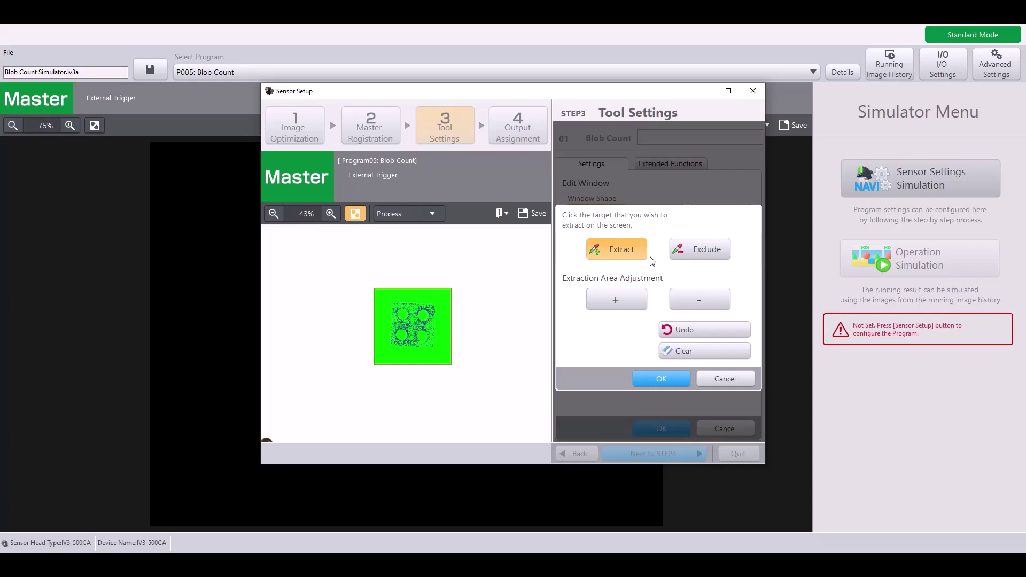
{"action": "left_click", "coordinate": [715, 255]}
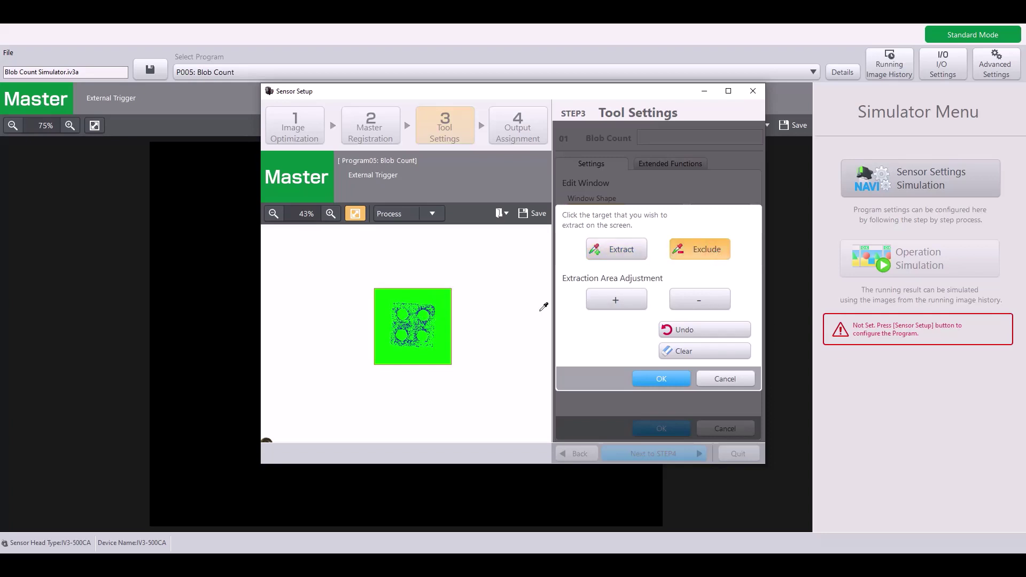
{"action": "left_click", "coordinate": [418, 315]}
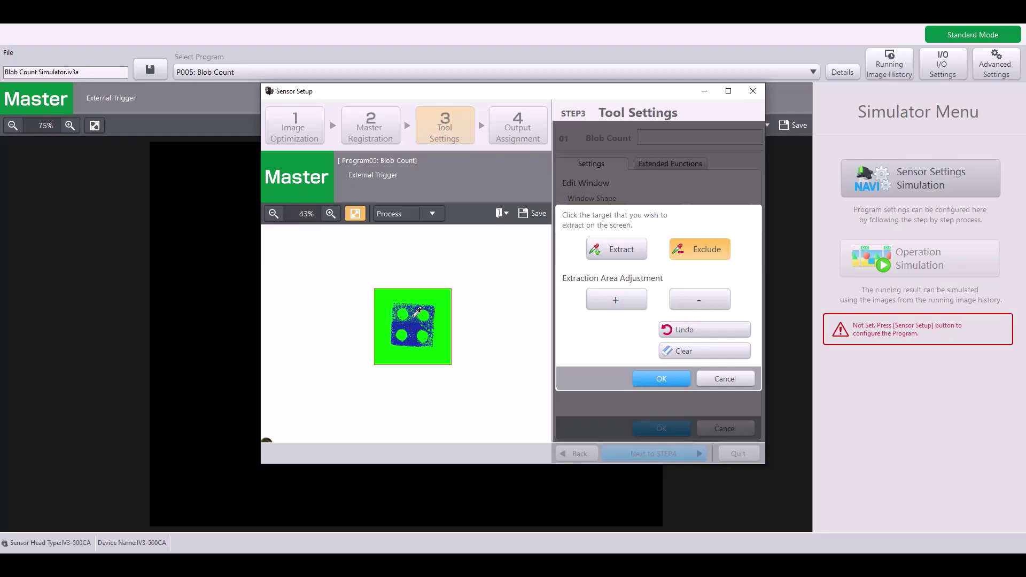
{"action": "left_click", "coordinate": [417, 309]}
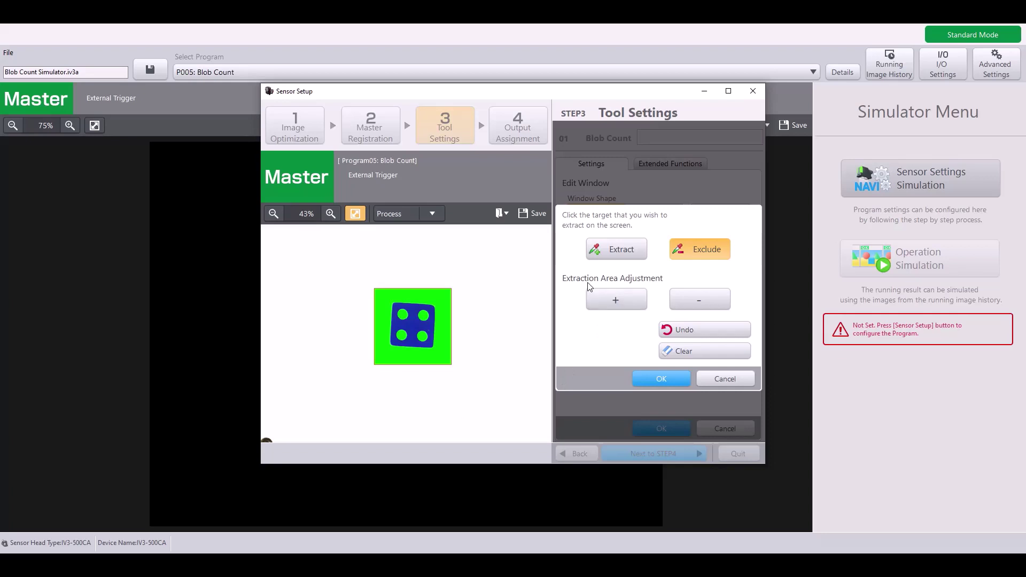
Apply the white-dot colour extraction (Count 1, Size NG 4) and display the tool's Extended Functions.
{"action": "left_click", "coordinate": [647, 374]}
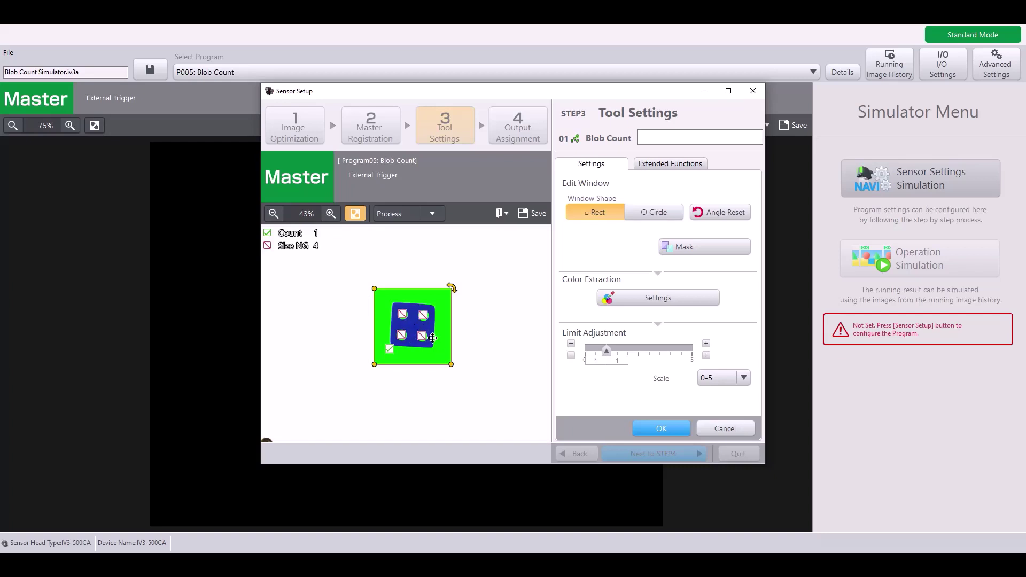
{"action": "left_click", "coordinate": [686, 170]}
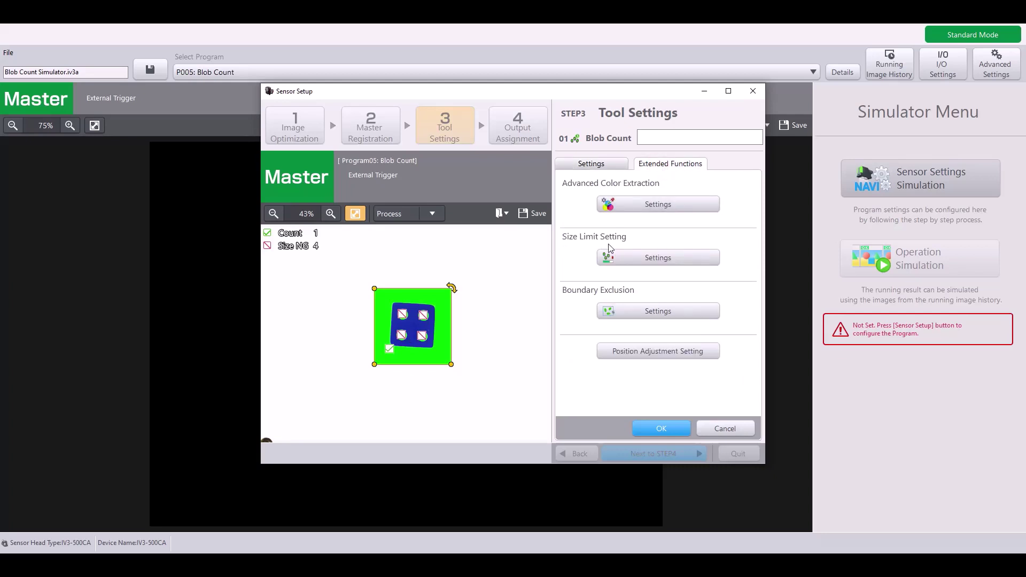
Narrow the Match size limits, lowering both upper and minimum bounds, until Count reads 4.
{"action": "left_click", "coordinate": [631, 258]}
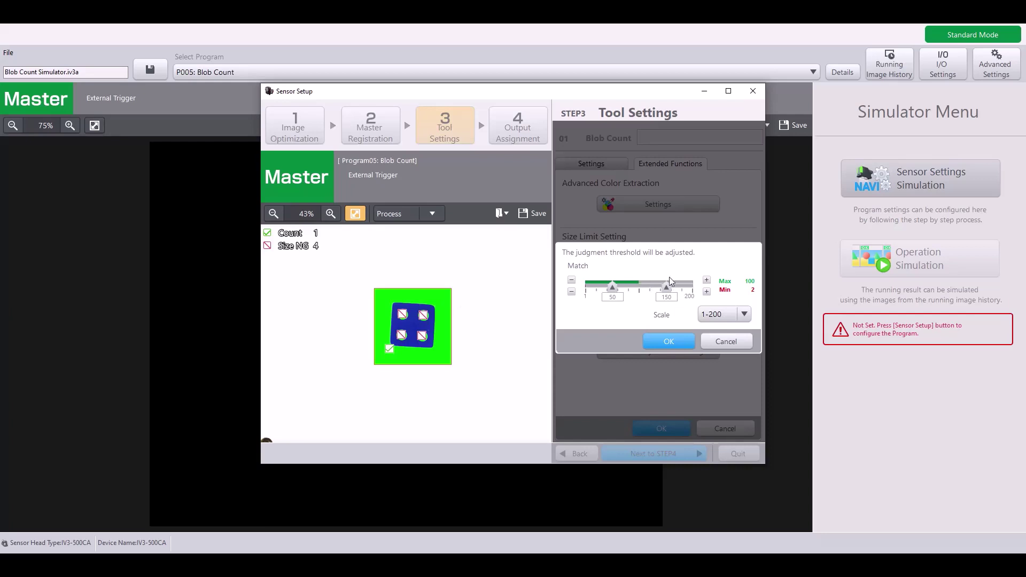
{"action": "left_click_drag", "start_coordinate": [666, 292], "coordinate": [630, 283]}
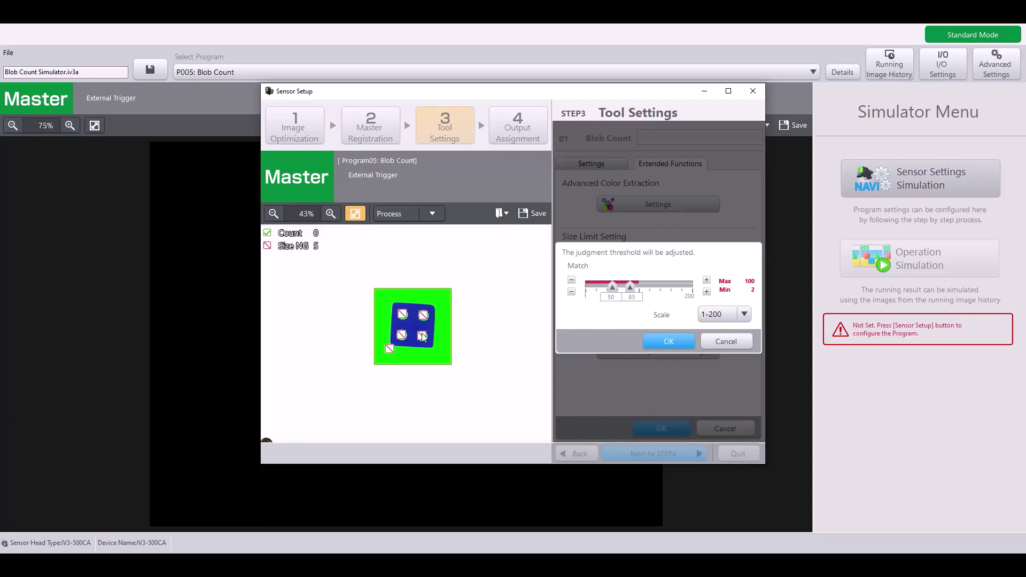
{"action": "left_click_drag", "start_coordinate": [611, 289], "coordinate": [585, 288]}
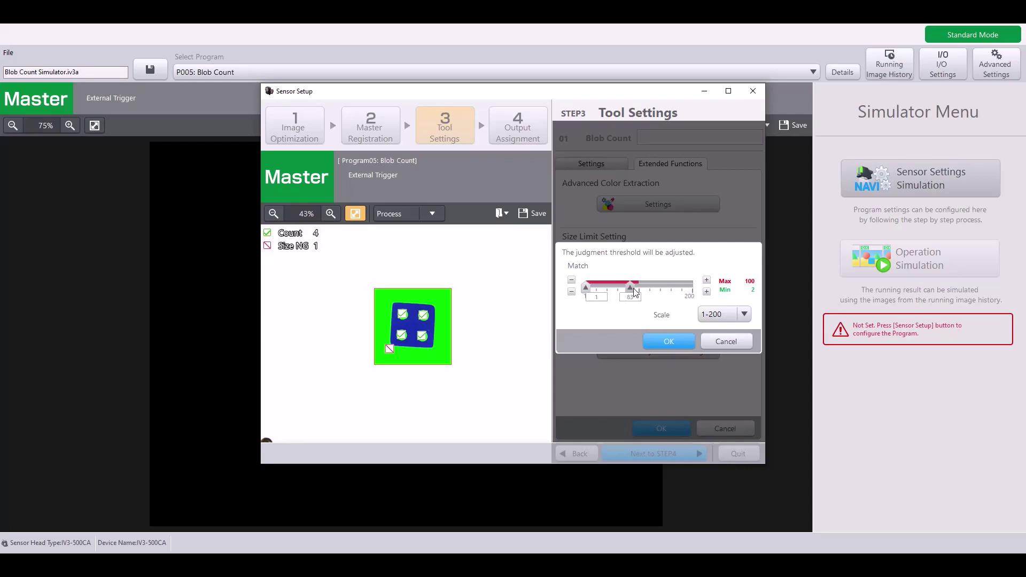
{"action": "left_click_drag", "start_coordinate": [634, 291], "coordinate": [614, 289]}
{"action": "left_click", "coordinate": [658, 342]}
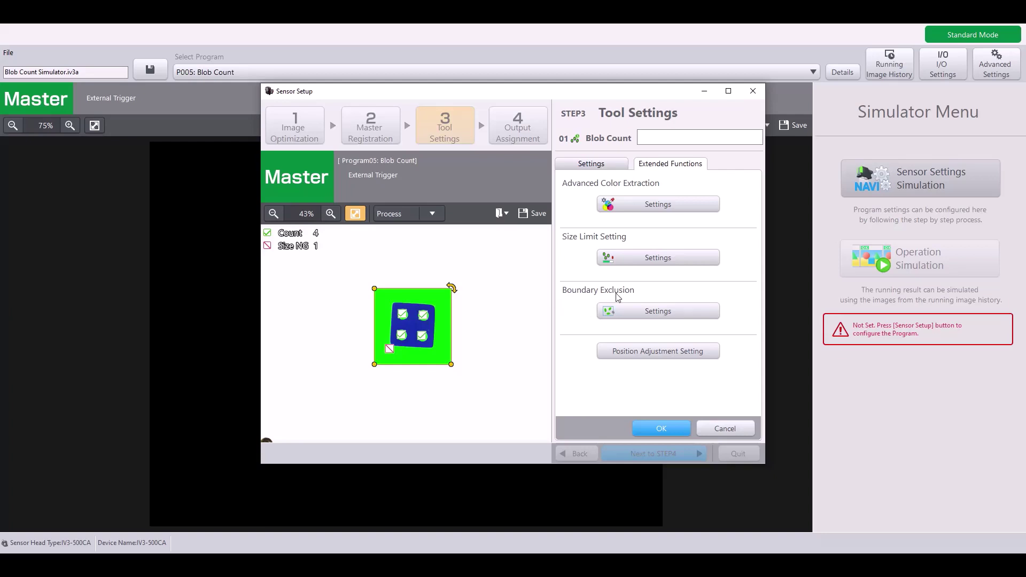
{"action": "left_click", "coordinate": [662, 310]}
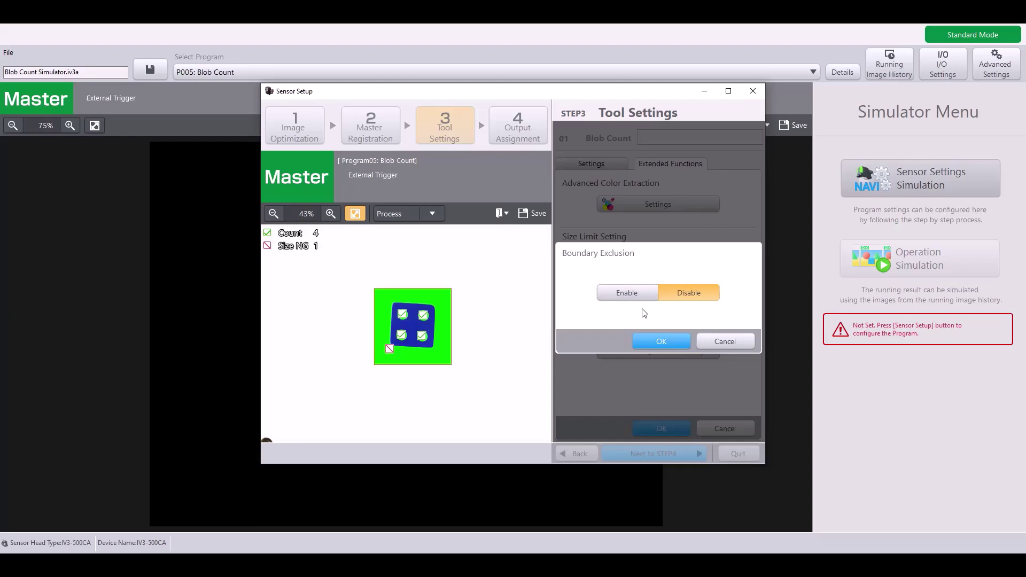
{"action": "left_click", "coordinate": [660, 339]}
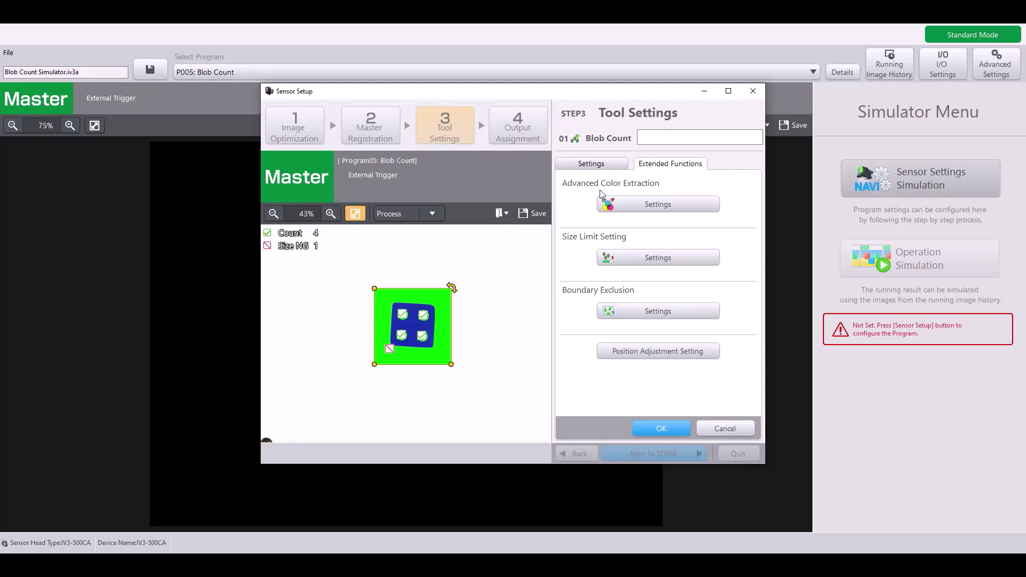
Confirm advanced colour extraction at H 119–230, S 0–160, V 168–255, then return to main settings.
{"action": "left_click", "coordinate": [644, 202]}
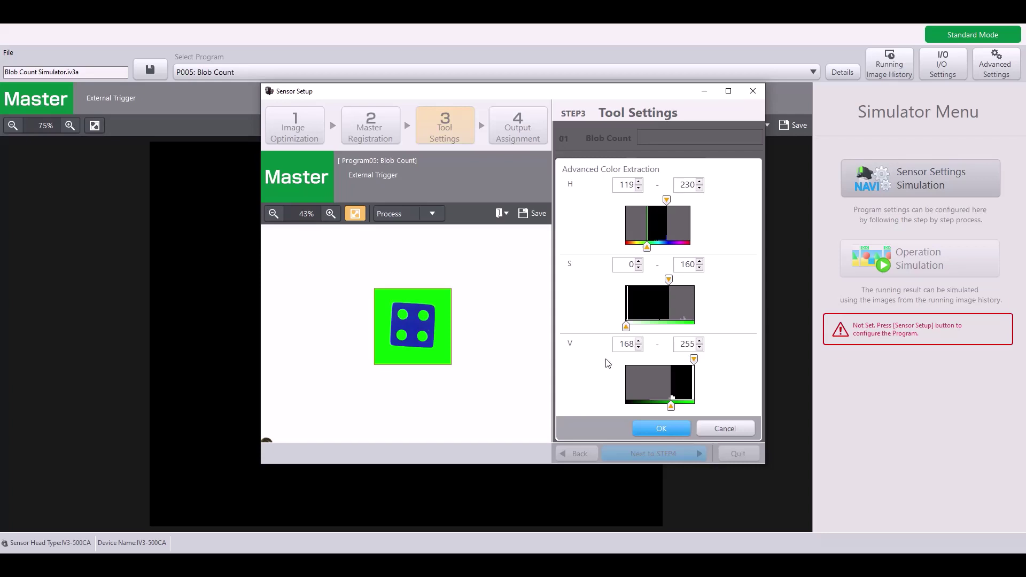
{"action": "left_click", "coordinate": [653, 428]}
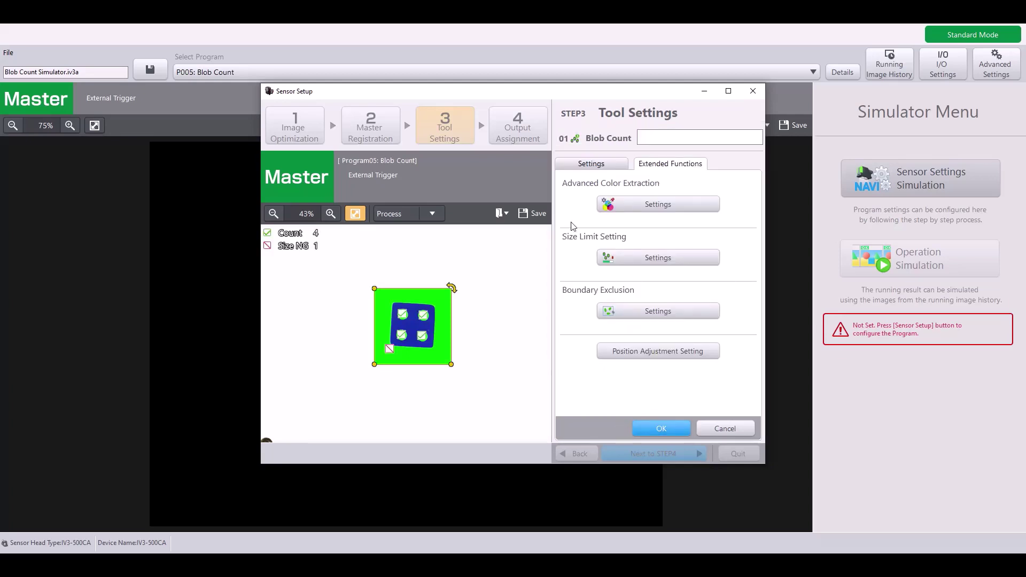
{"action": "left_click", "coordinate": [576, 171]}
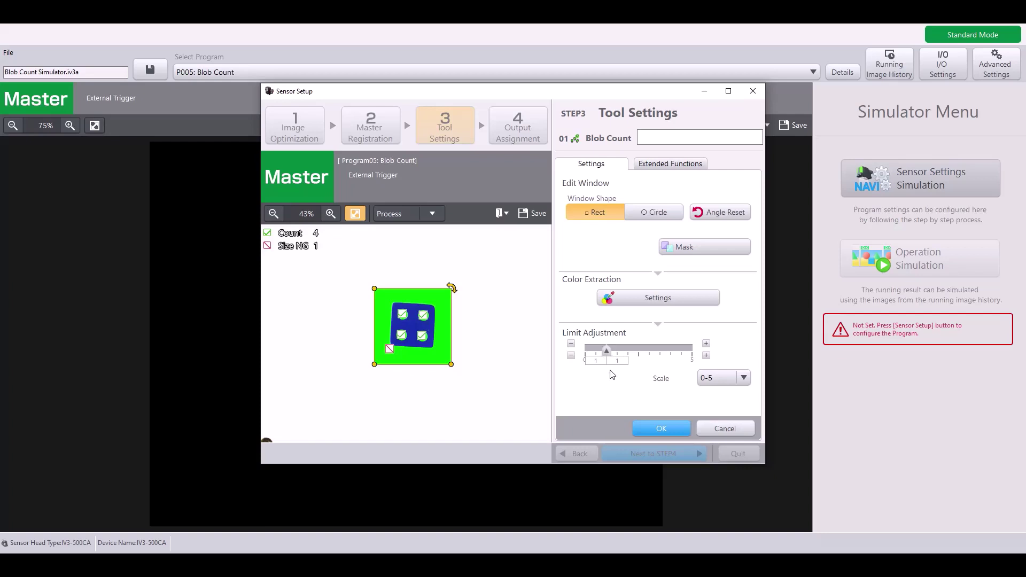
Set the count scale to 0-10 and the OK limit range to 1–6 blobs.
{"action": "left_click", "coordinate": [732, 380]}
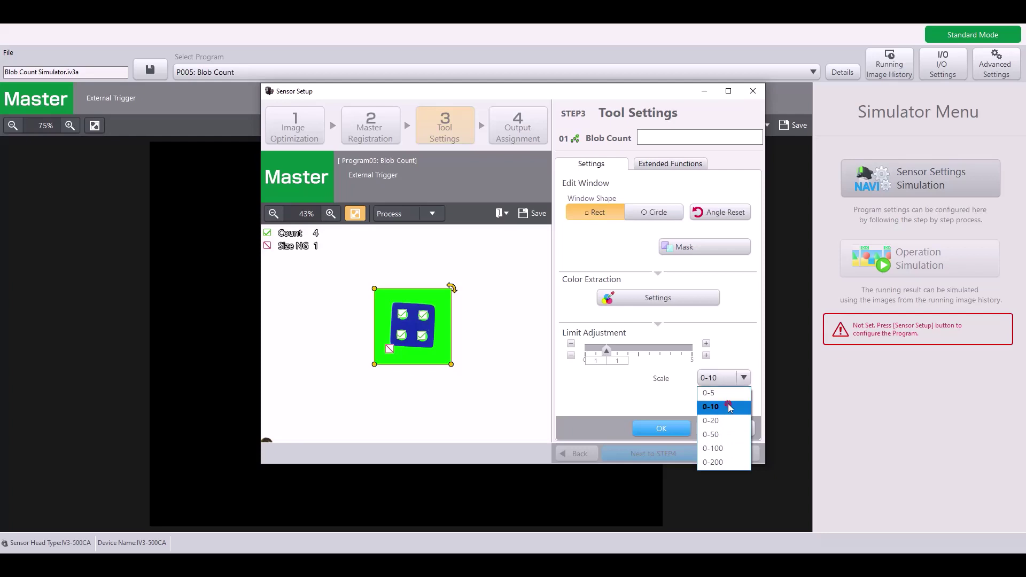
{"action": "left_click", "coordinate": [727, 405]}
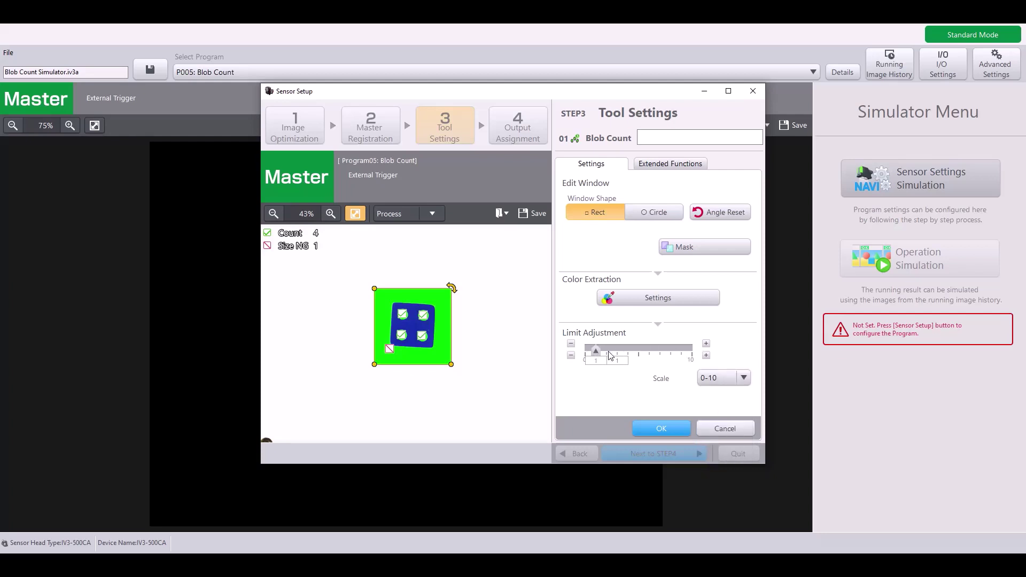
{"action": "left_click", "coordinate": [705, 344]}
{"action": "left_click_drag", "start_coordinate": [608, 352], "coordinate": [649, 352]}
{"action": "left_click", "coordinate": [738, 378]}
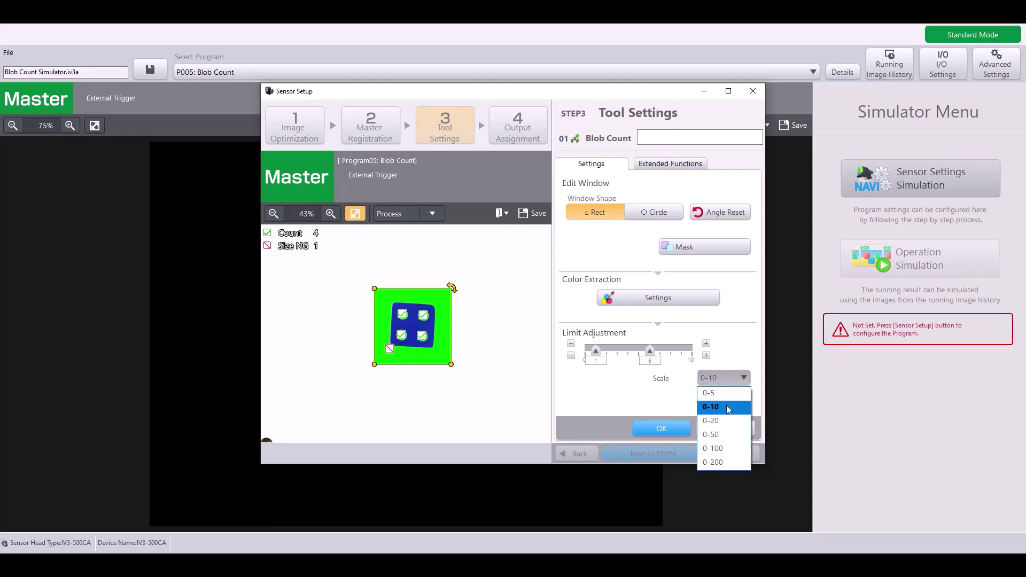
{"action": "left_click", "coordinate": [728, 408]}
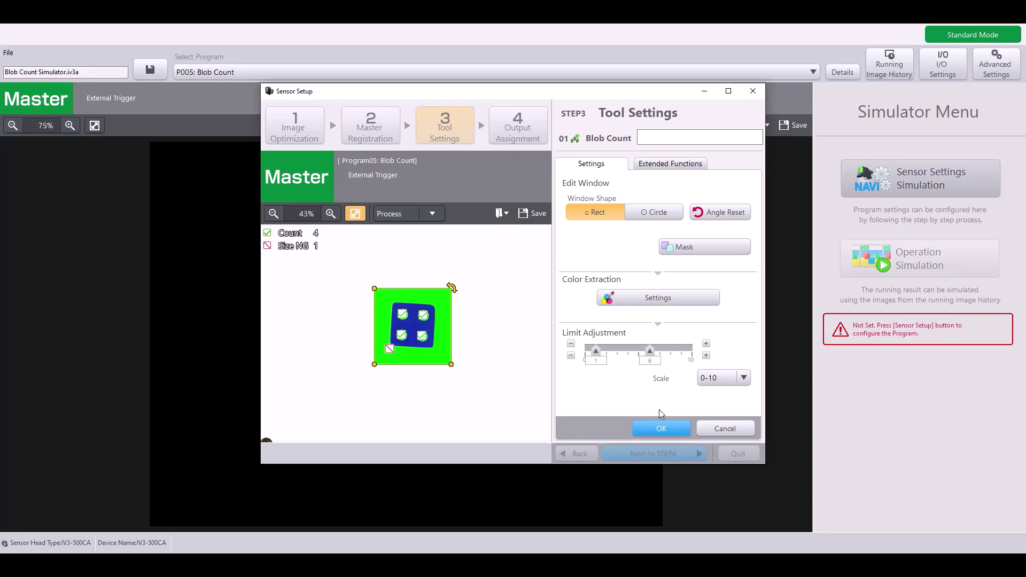
Confirm the tool settings, pass STEP4, complete the setup and save the program changes.
{"action": "left_click", "coordinate": [657, 426]}
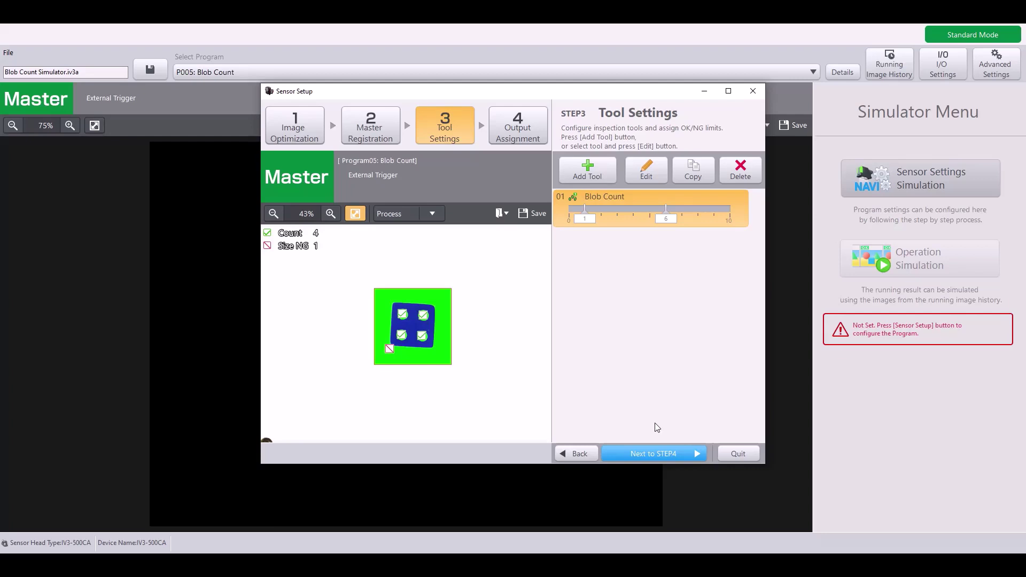
{"action": "left_click", "coordinate": [649, 449]}
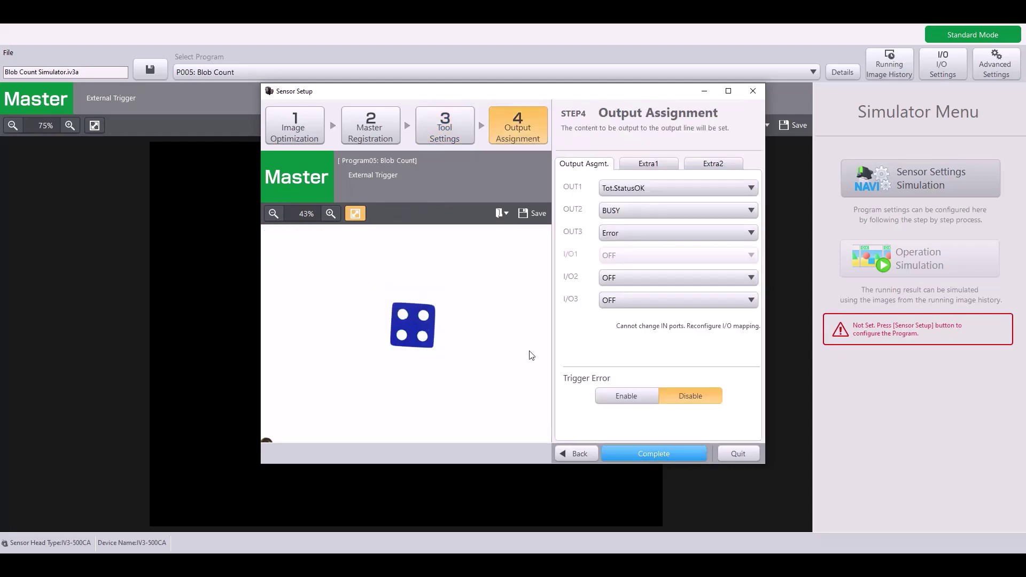
{"action": "left_click", "coordinate": [642, 447]}
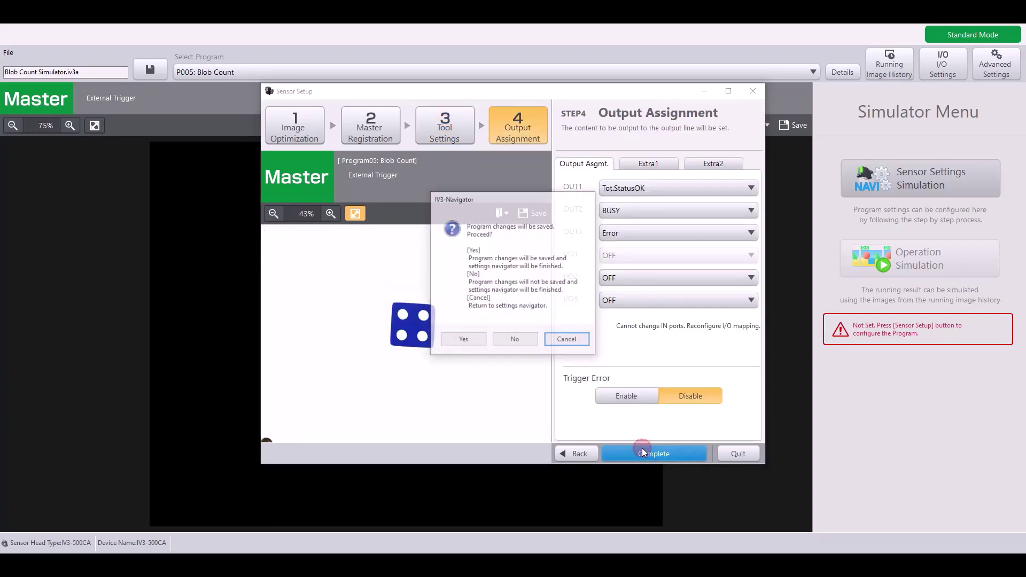
{"action": "left_click", "coordinate": [470, 340]}
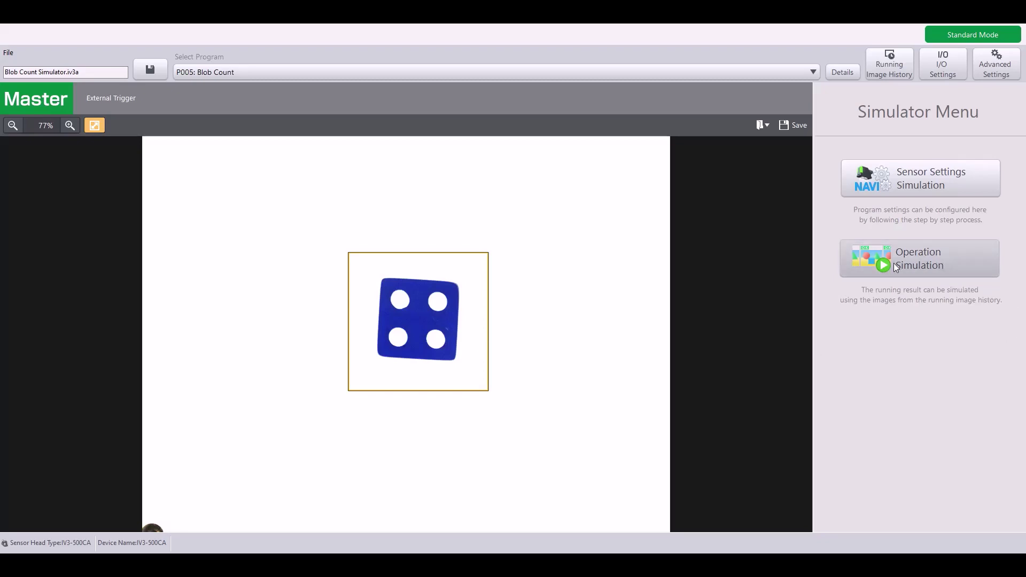
{"action": "left_click", "coordinate": [944, 269]}
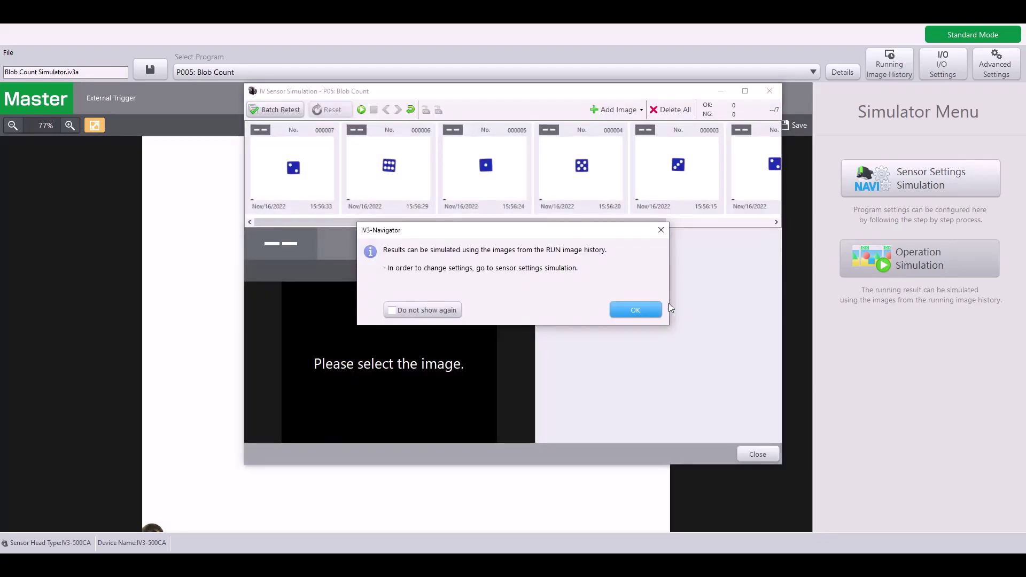
{"action": "left_click", "coordinate": [651, 307]}
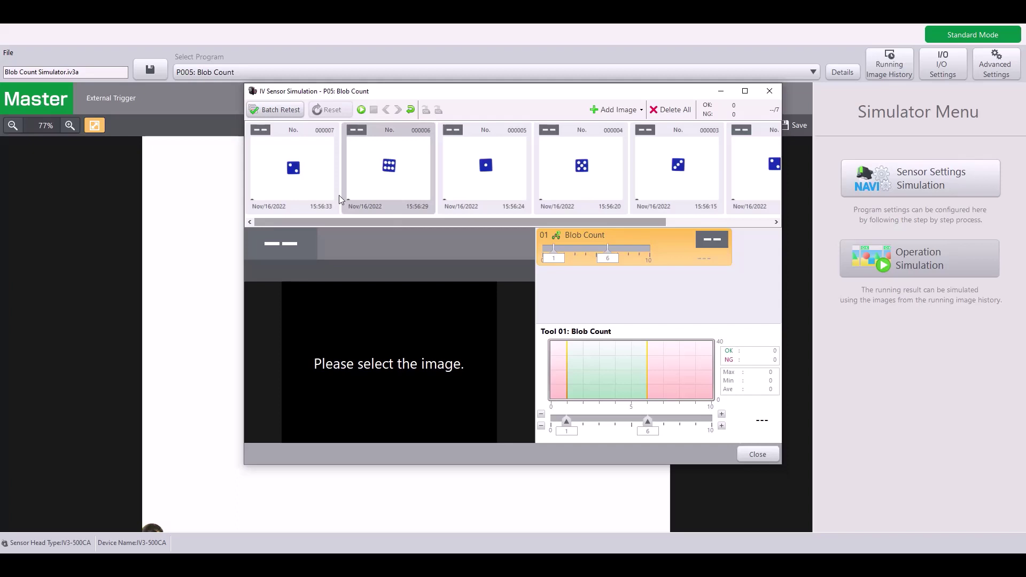
{"action": "left_click", "coordinate": [308, 181]}
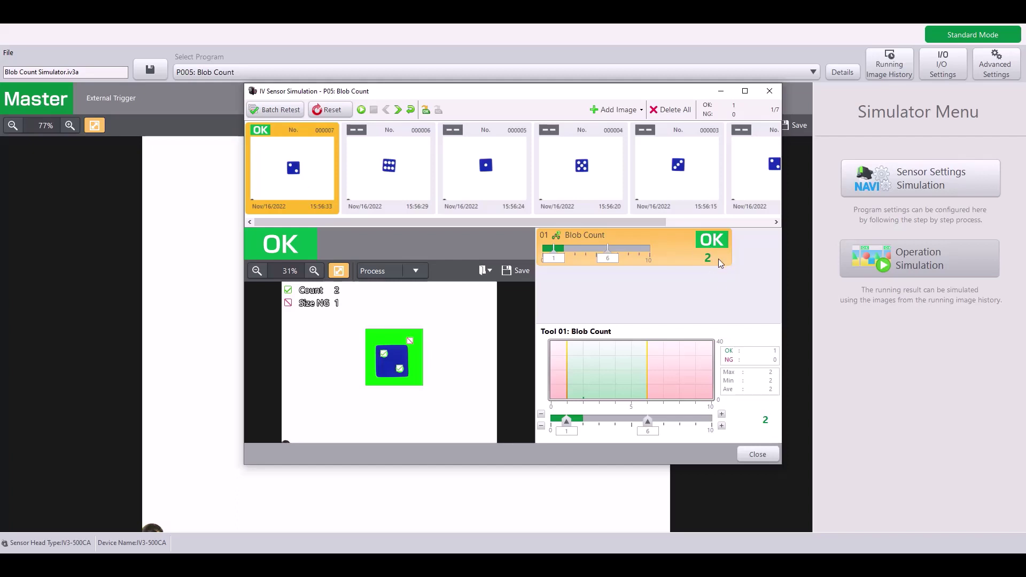
{"action": "left_click", "coordinate": [377, 168]}
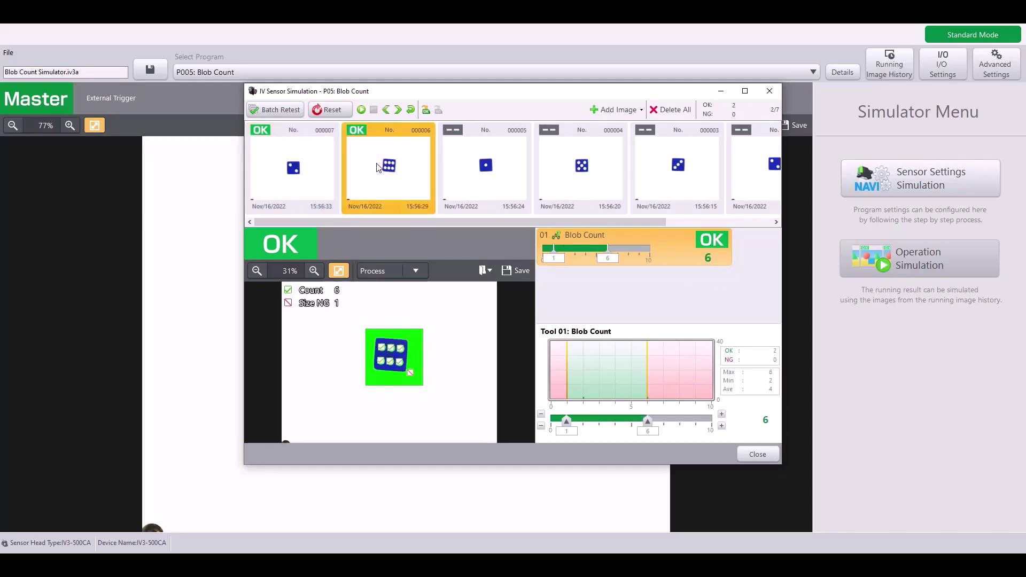
{"action": "left_click", "coordinate": [474, 200]}
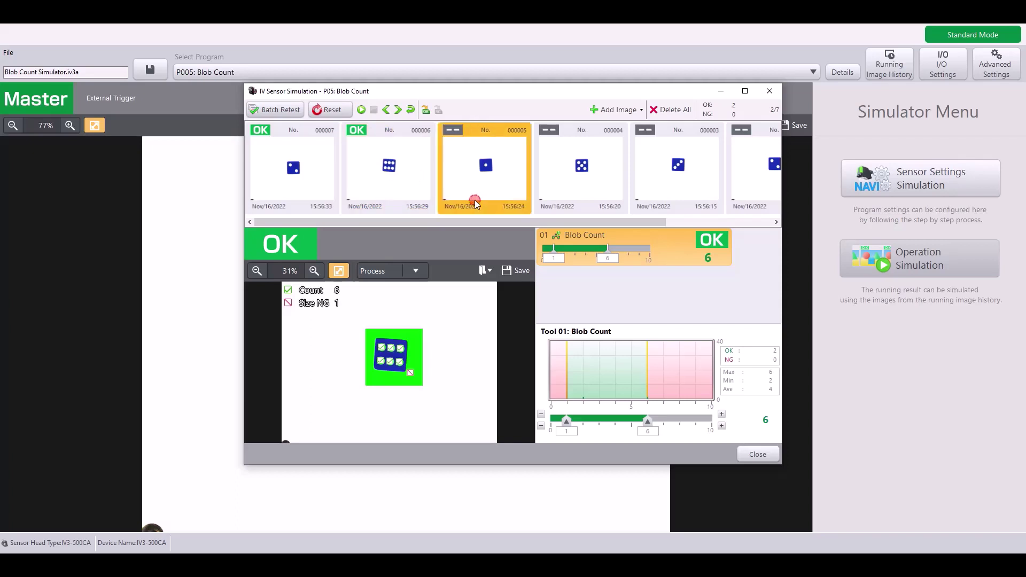
{"action": "left_click", "coordinate": [559, 177]}
{"action": "left_click", "coordinate": [655, 185]}
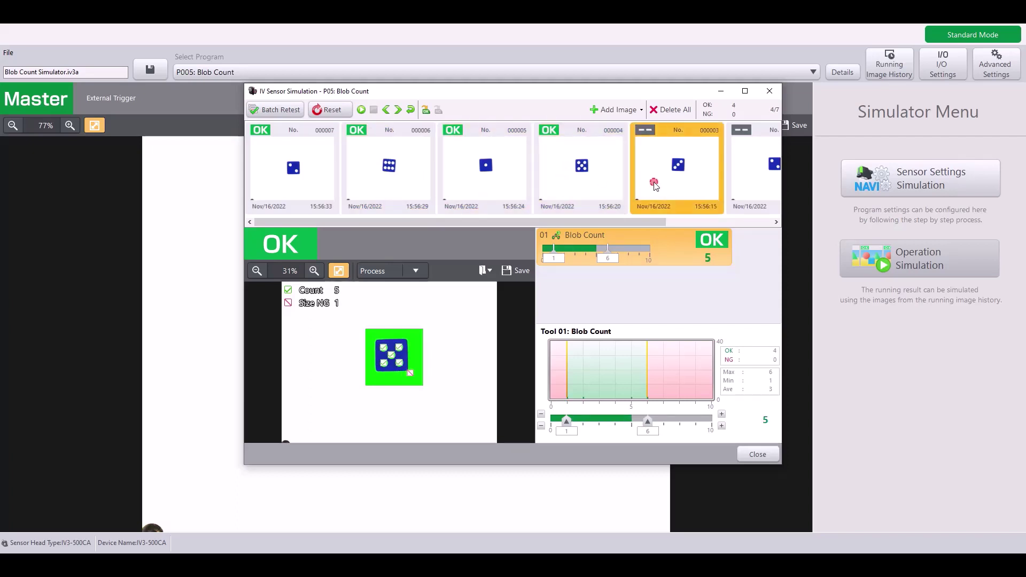
{"action": "left_click", "coordinate": [740, 176]}
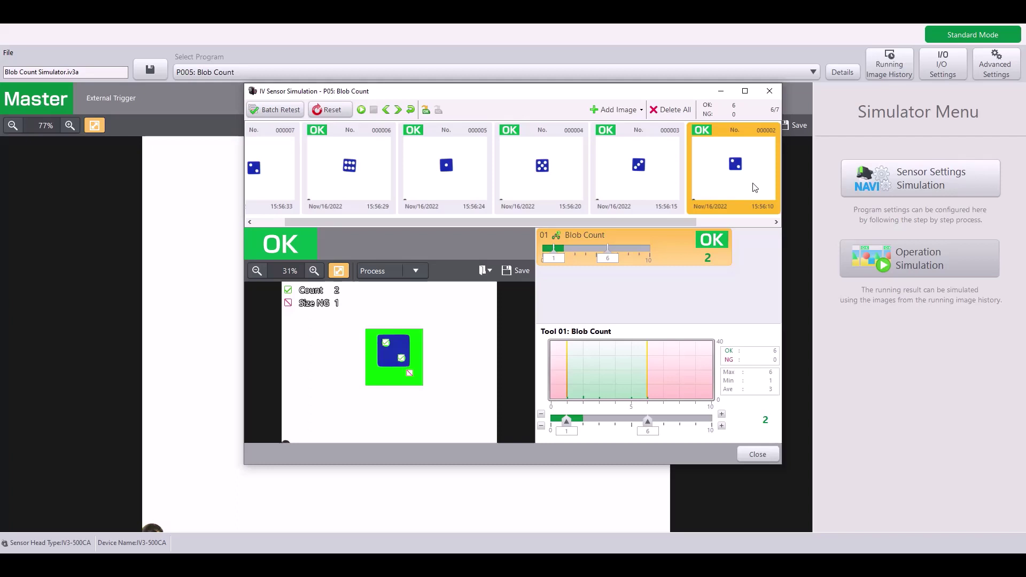
{"action": "left_click", "coordinate": [775, 221]}
{"action": "left_click", "coordinate": [775, 222]}
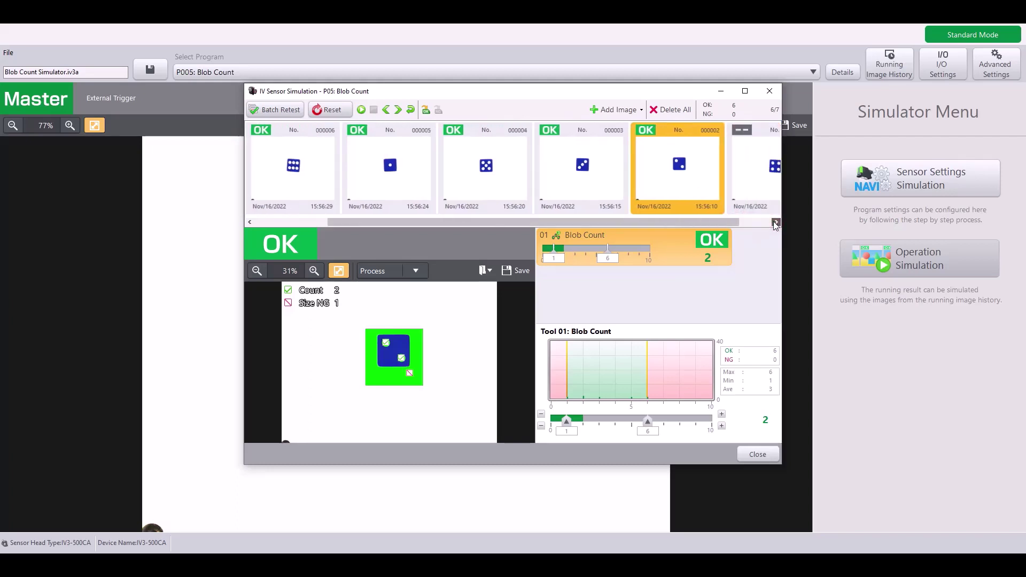
{"action": "left_click", "coordinate": [741, 179]}
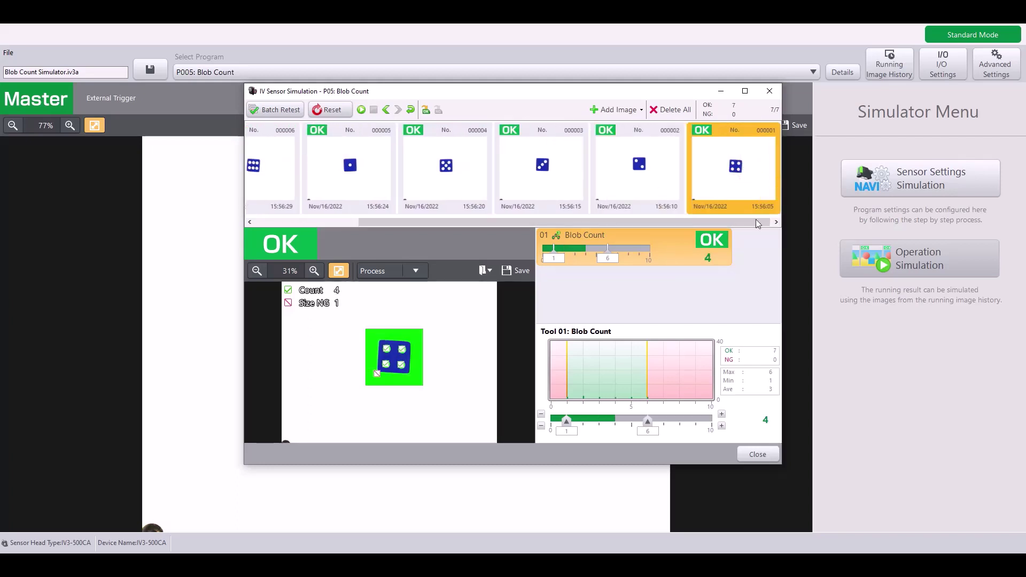
{"action": "left_click_drag", "start_coordinate": [753, 223], "coordinate": [641, 221]}
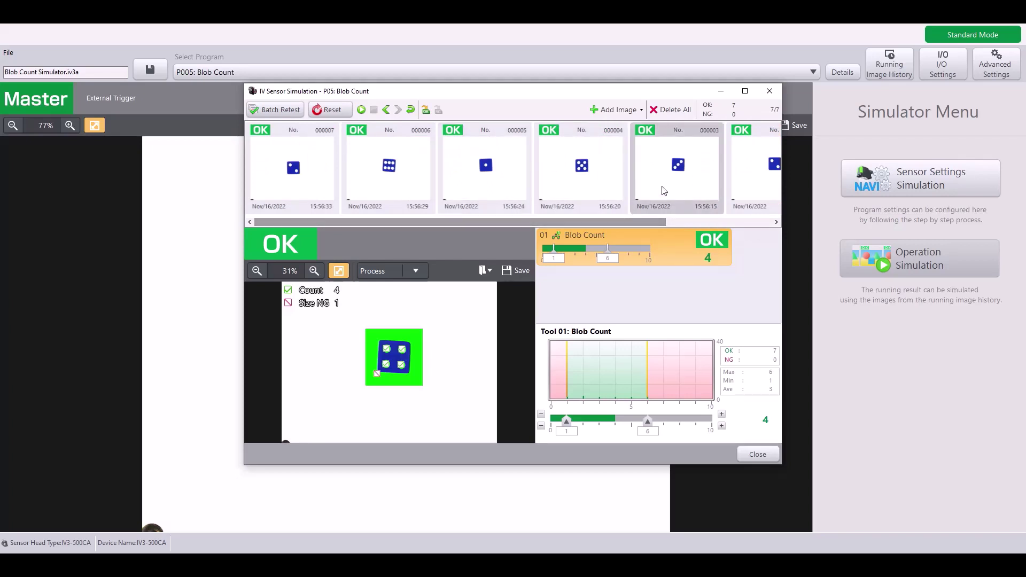
{"action": "left_click", "coordinate": [662, 183]}
{"action": "key", "text": "Left"}
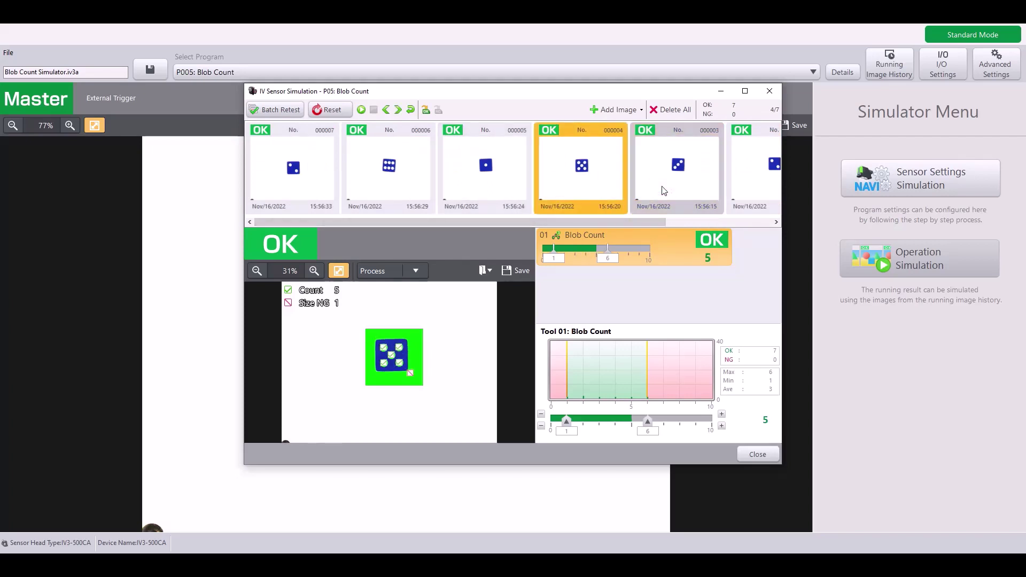
{"action": "key", "text": "Left"}
{"action": "key", "text": "Left"}
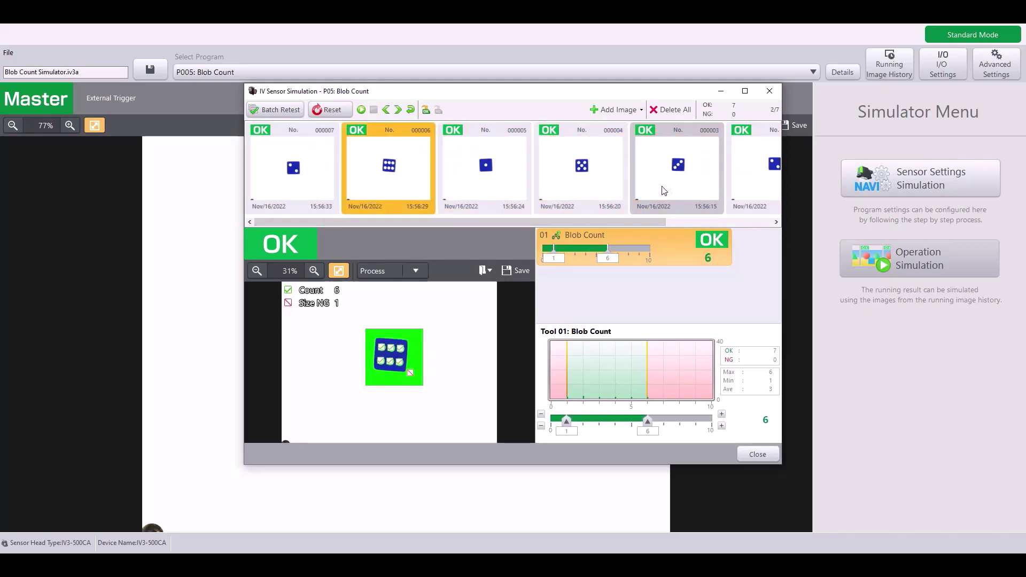
{"action": "key", "text": "Left"}
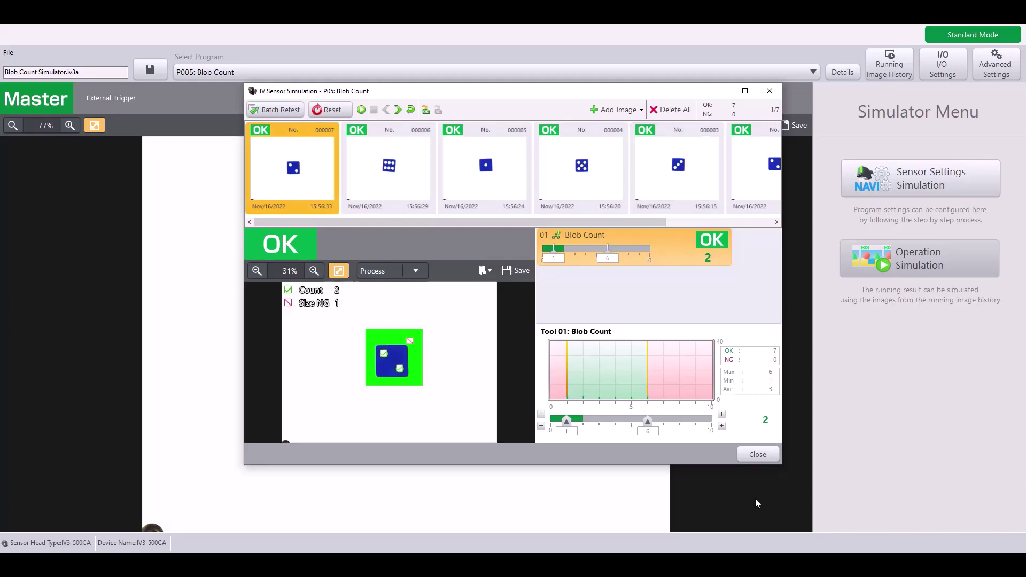
{"action": "left_click", "coordinate": [761, 457]}
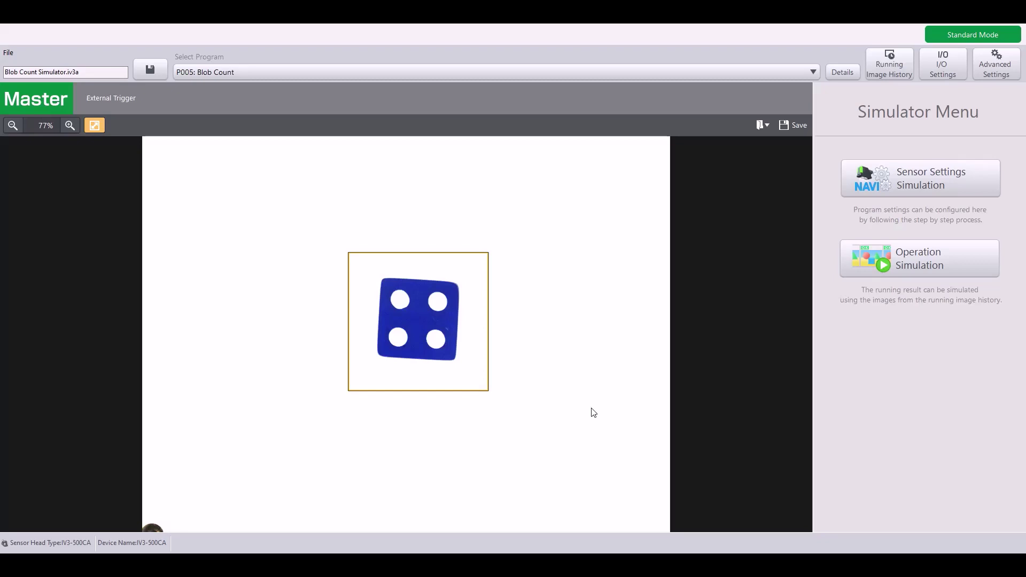